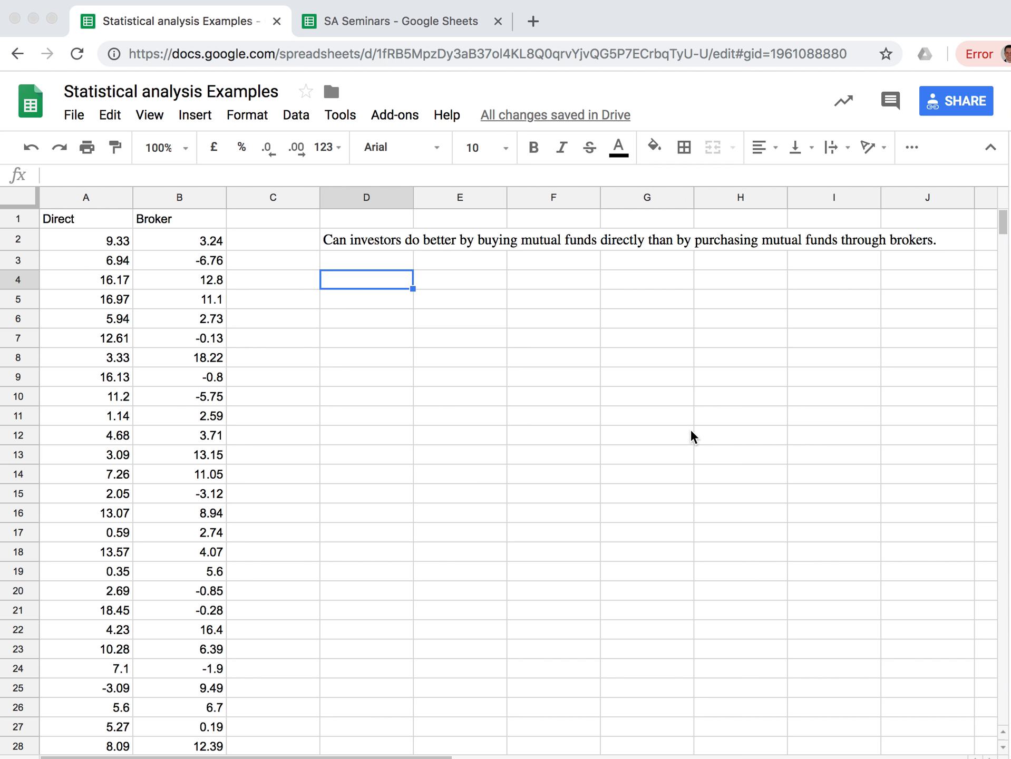
# - Undo the recent edits to the research question, then redo them through to the hypothesis H1: µ1- µ2 > 0 in cell D4
pyautogui.click(691, 429)
pyautogui.press('super+z')
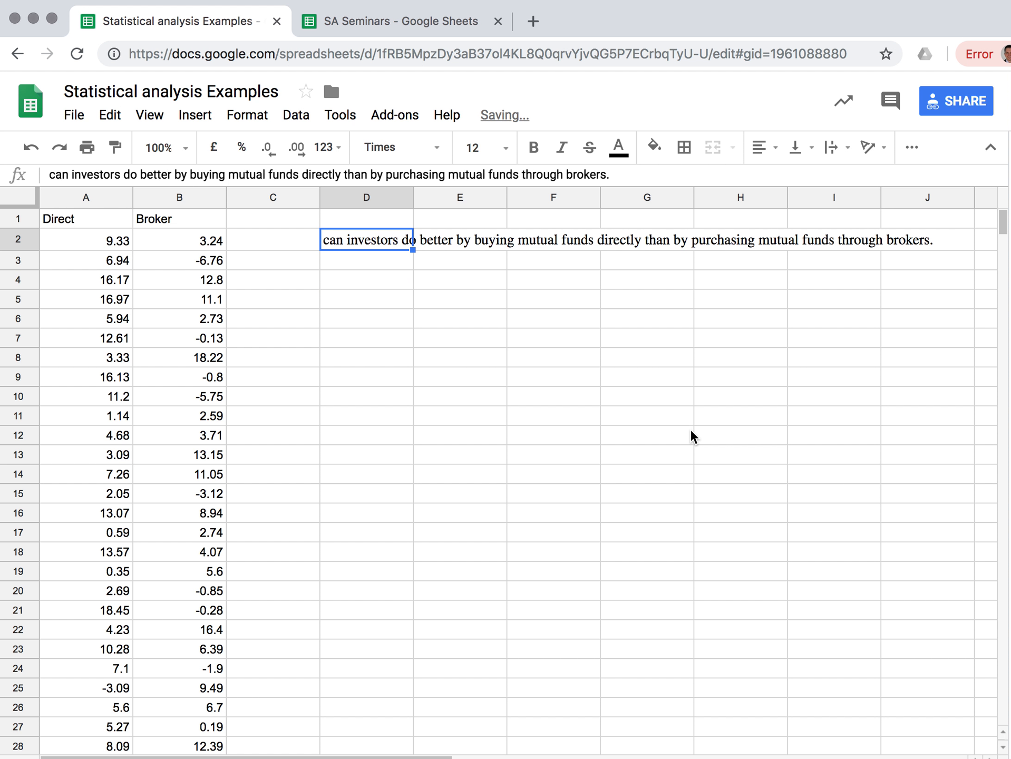
pyautogui.press('super+z')
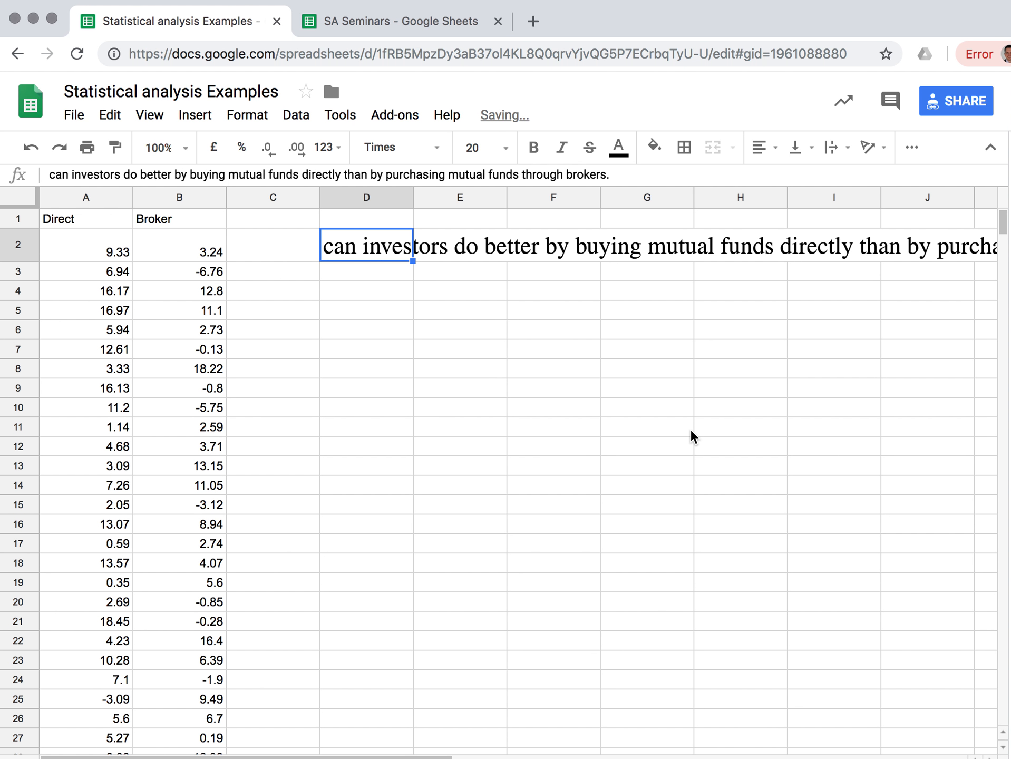
pyautogui.press('super+shift+z')
pyautogui.press('super+shift+z')
pyautogui.press('super+shift+z')
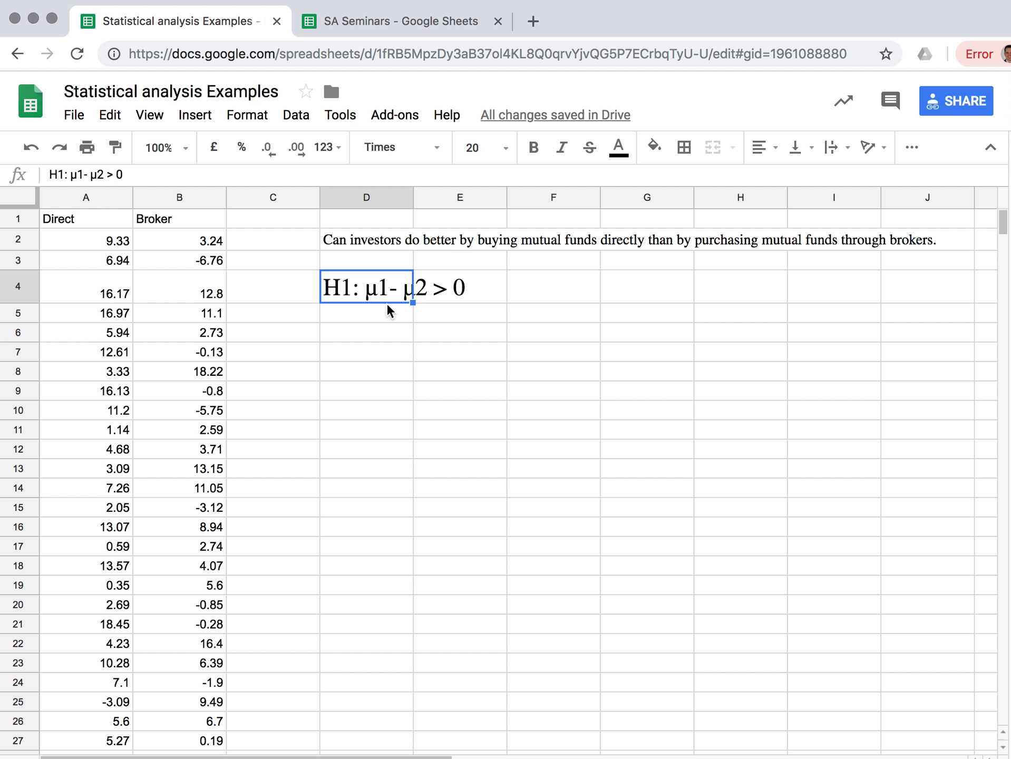
# - Enter the null hypothesis H0: µ1- µ2 = 0 in cell D6
pyautogui.click(391, 329)
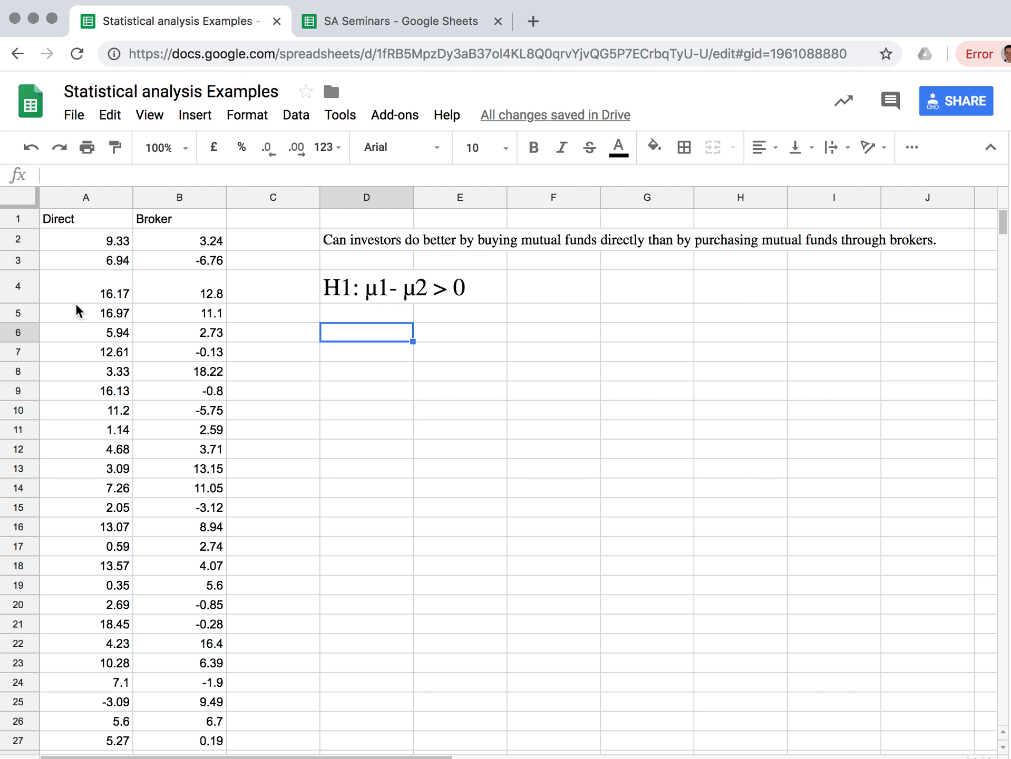
pyautogui.write('H0: µ1- µ2 = 0')
pyautogui.click(379, 391)
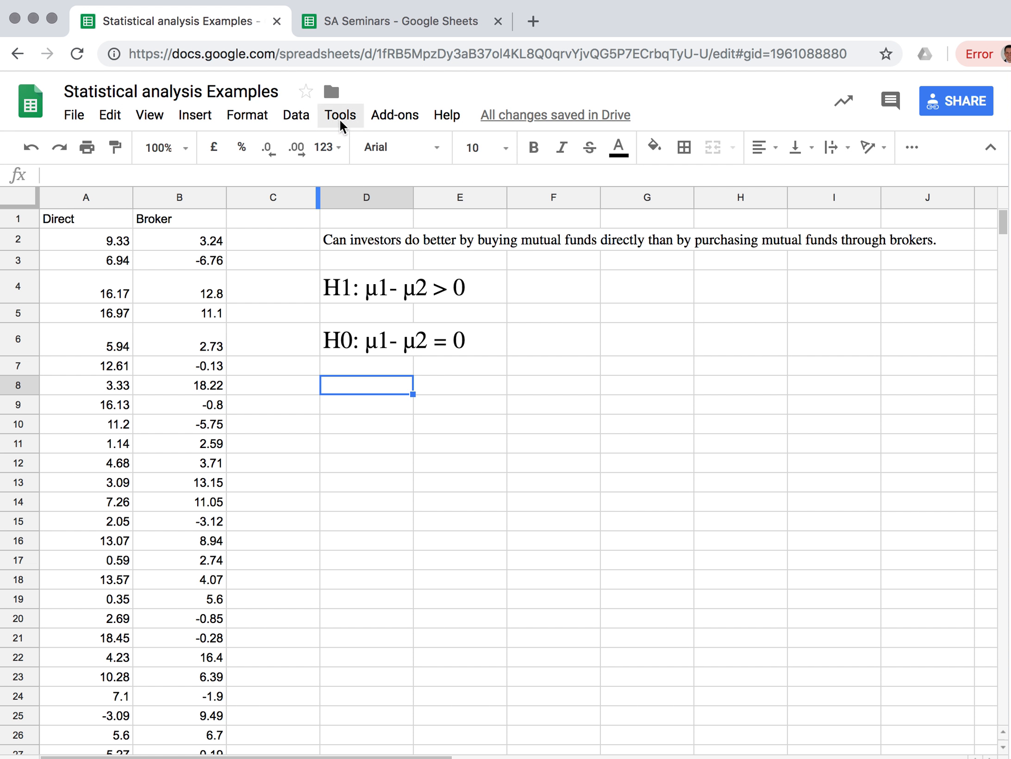
# - Open the XLMiner Analysis ToolPak add-on and look through its list of statistical tests
pyautogui.click(395, 115)
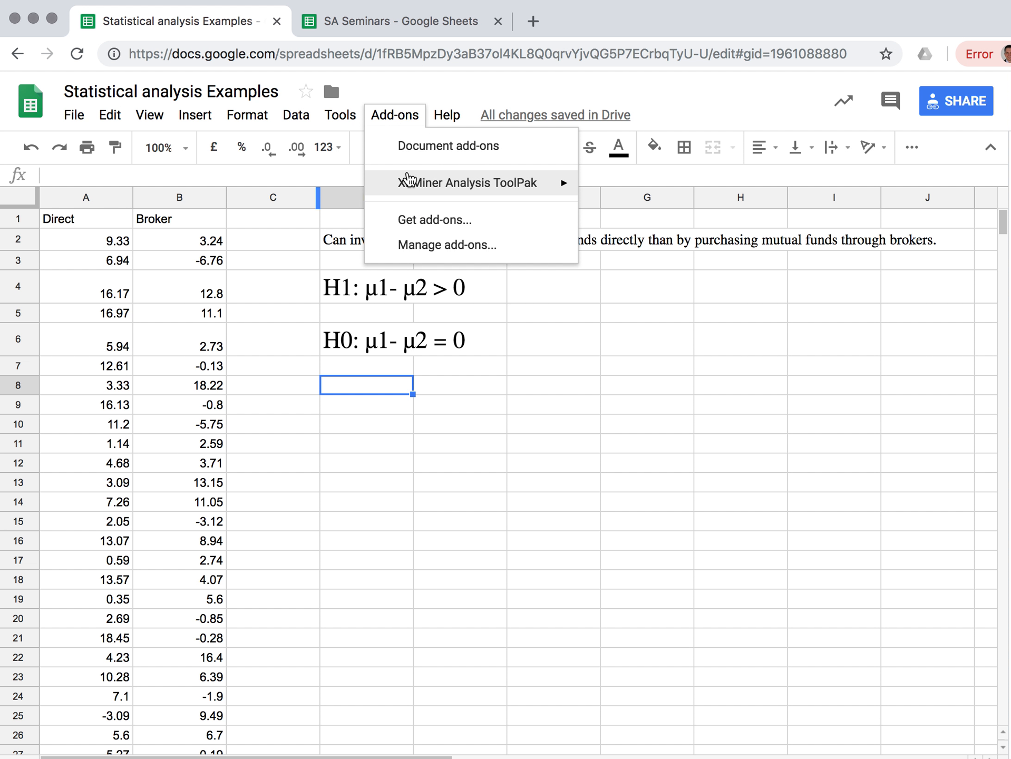
pyautogui.moveTo(409, 179)
pyautogui.click(598, 189)
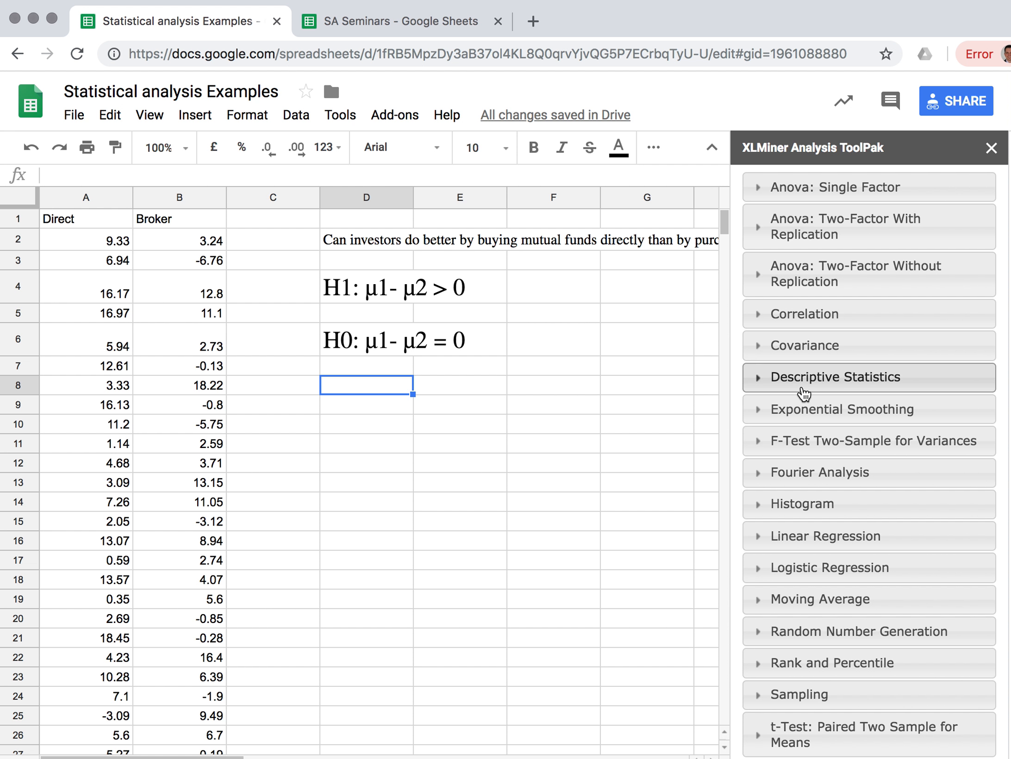
pyautogui.scroll(-5, 804, 392)
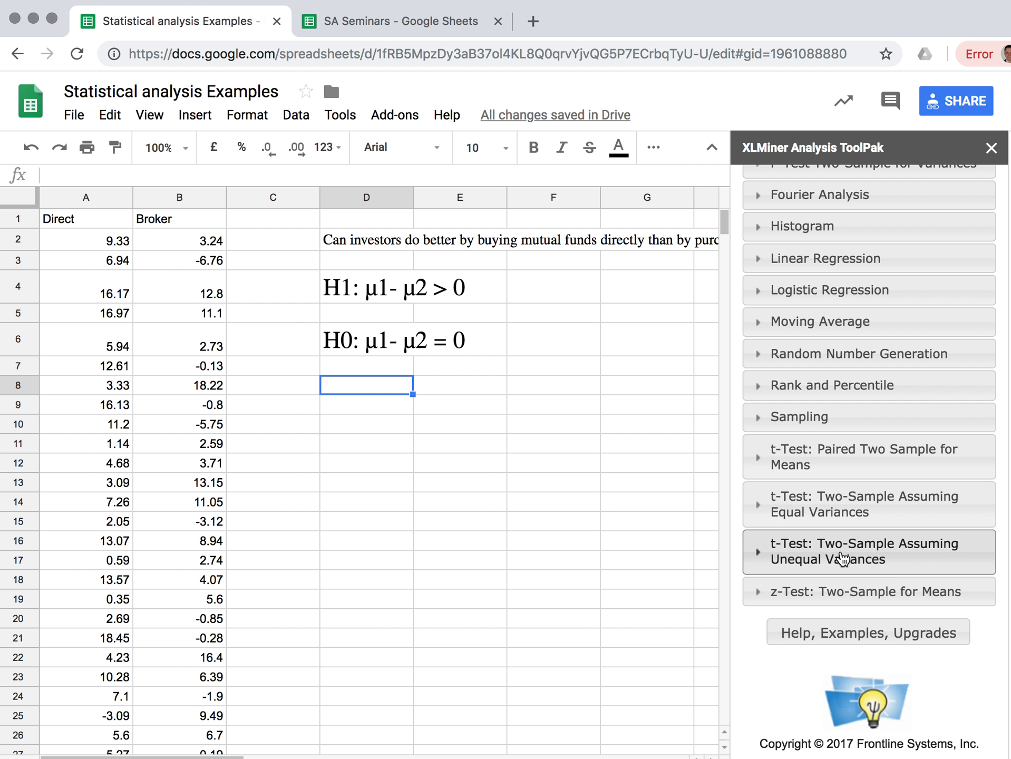
pyautogui.scroll(5, 847, 521)
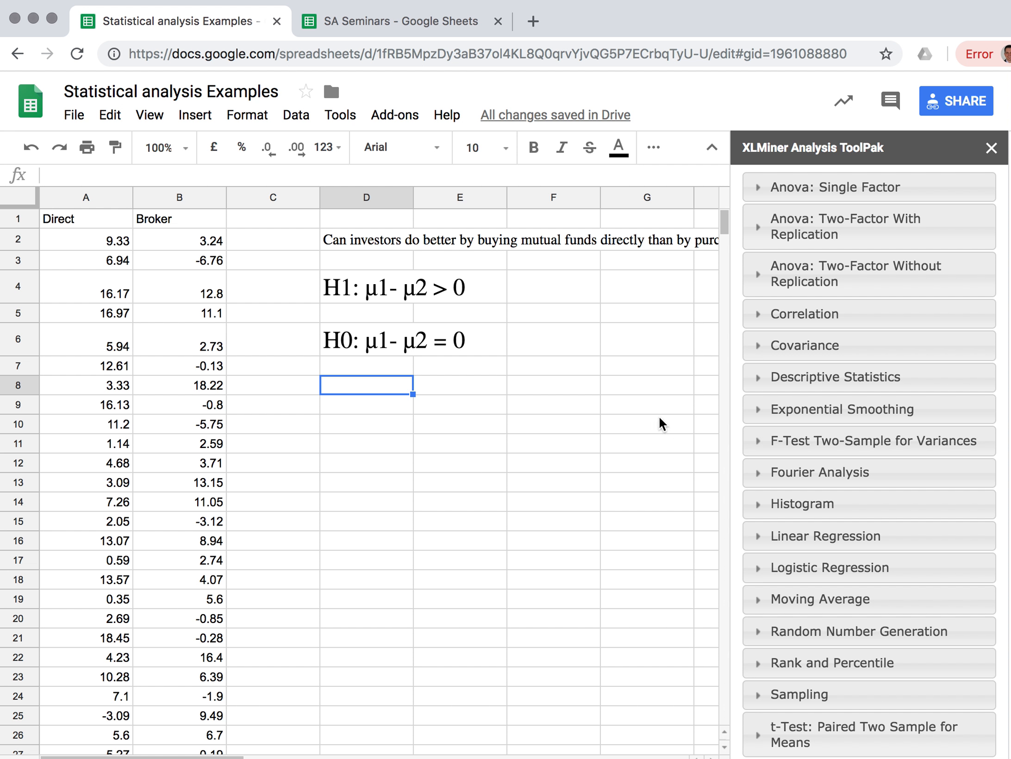
# - Open the F-Test Two-Sample for Variances and set its Variable 1 range to the Direct data, A1:A51
pyautogui.click(392, 410)
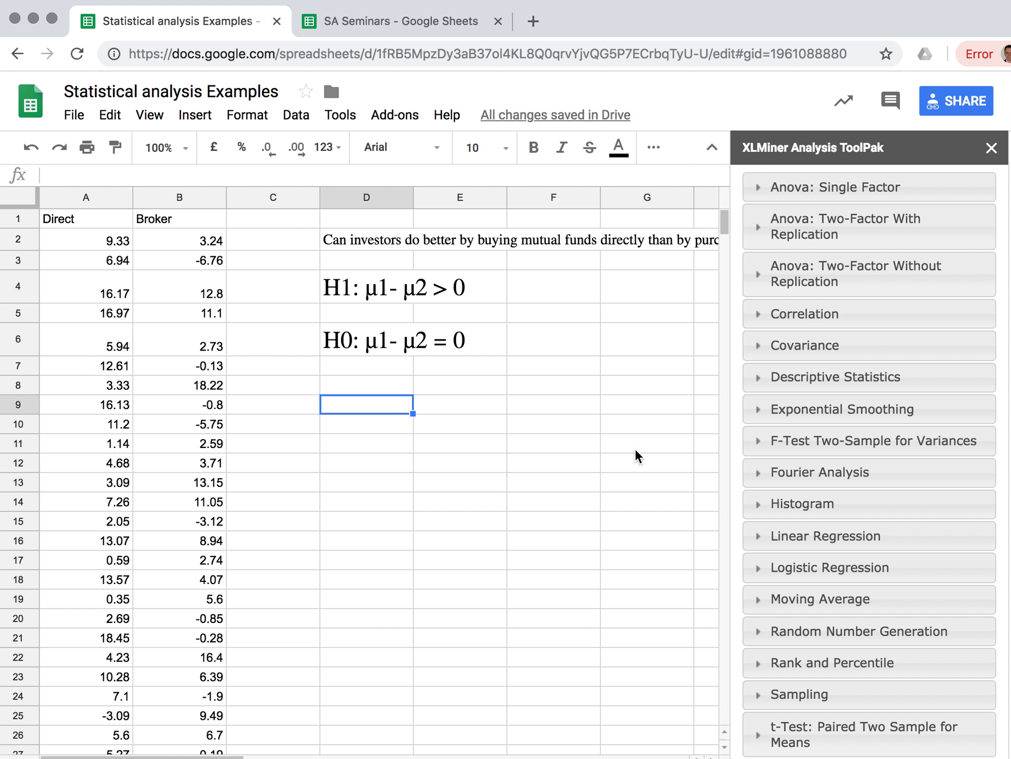
pyautogui.click(861, 445)
pyautogui.click(886, 480)
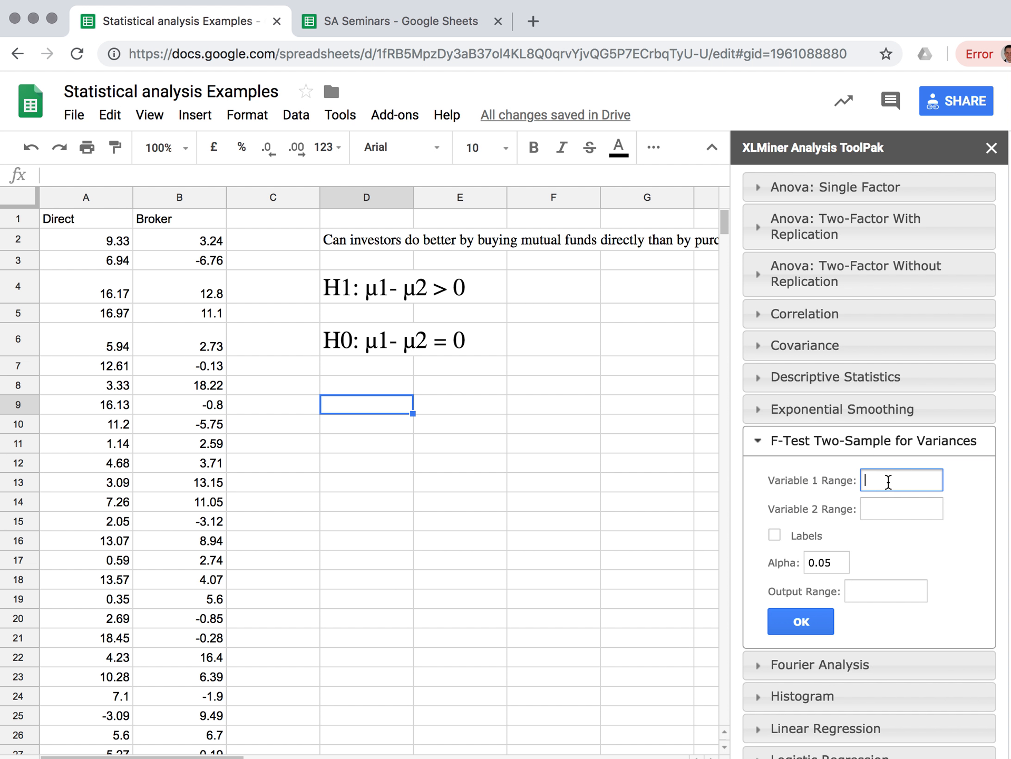
pyautogui.click(83, 216)
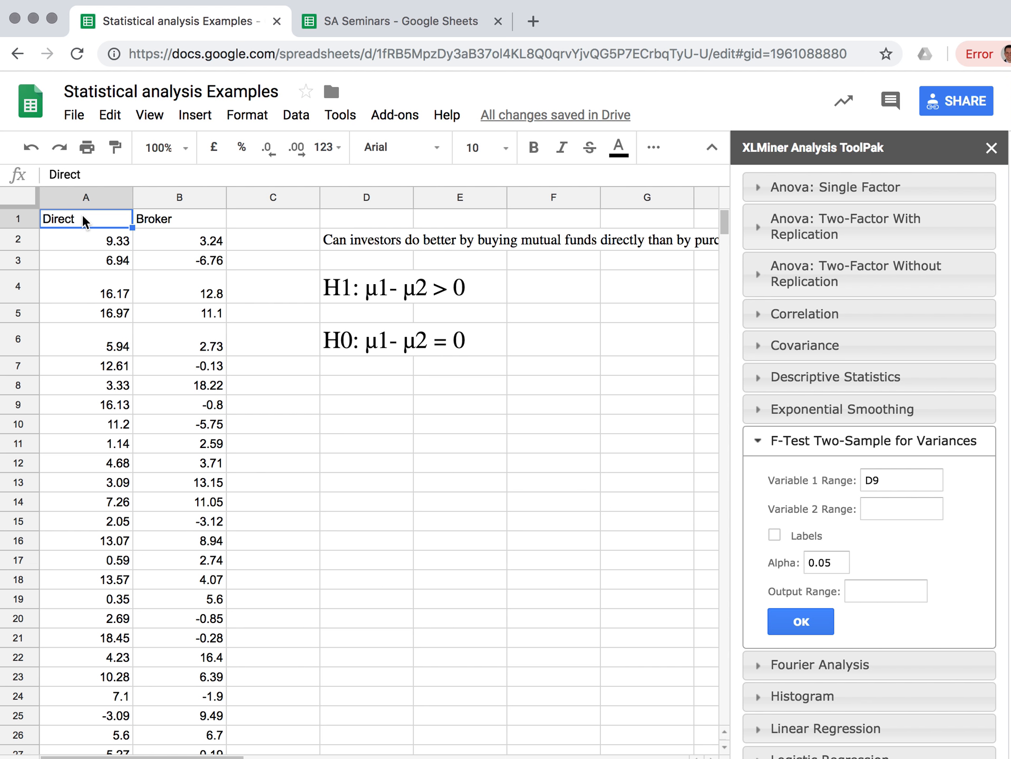
pyautogui.press('super+shift+Down')
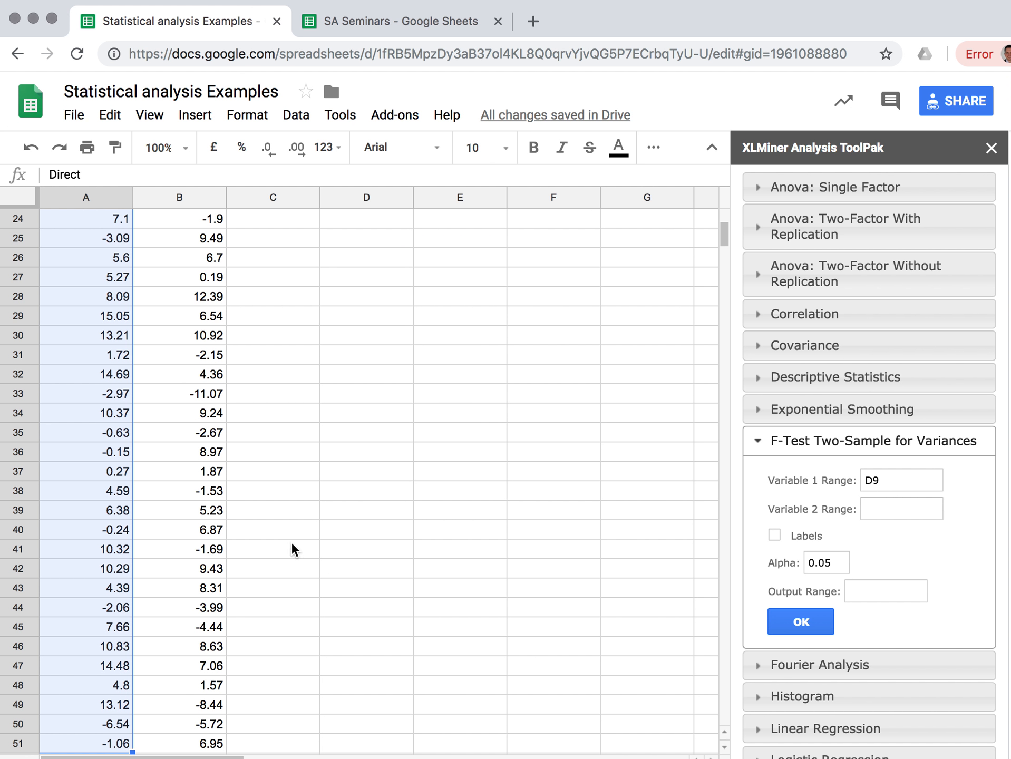
pyautogui.click(902, 483)
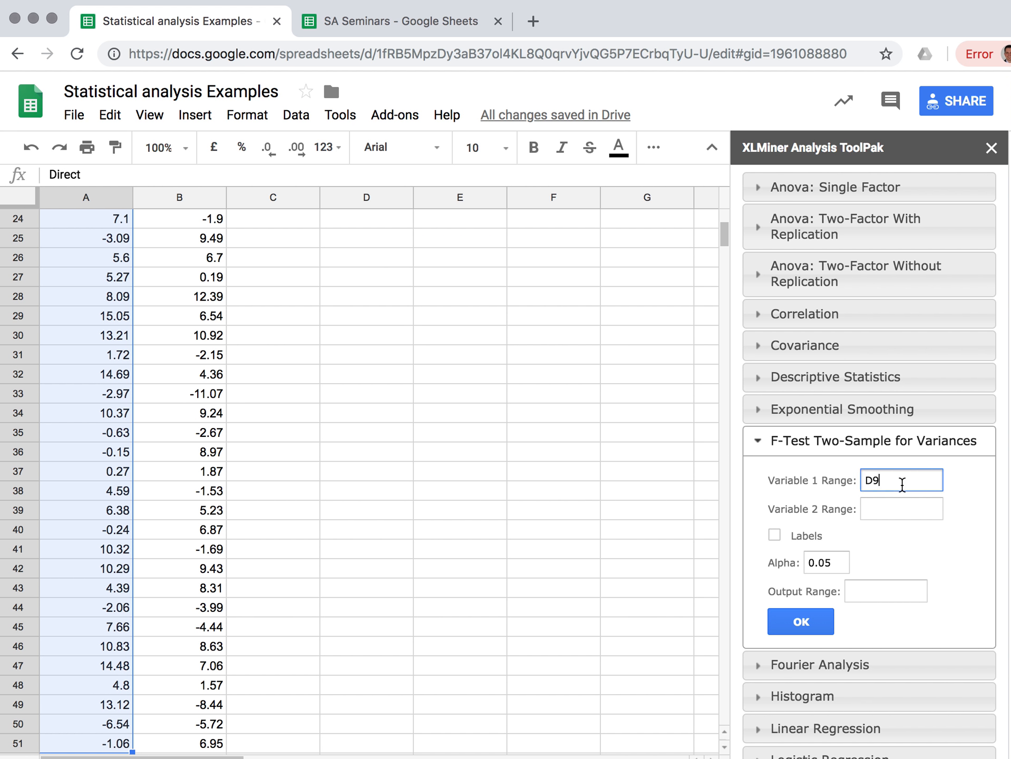
# - Set the F-test's Variable 2 range to the Broker data, B1:B51, and turn on Labels
pyautogui.click(897, 505)
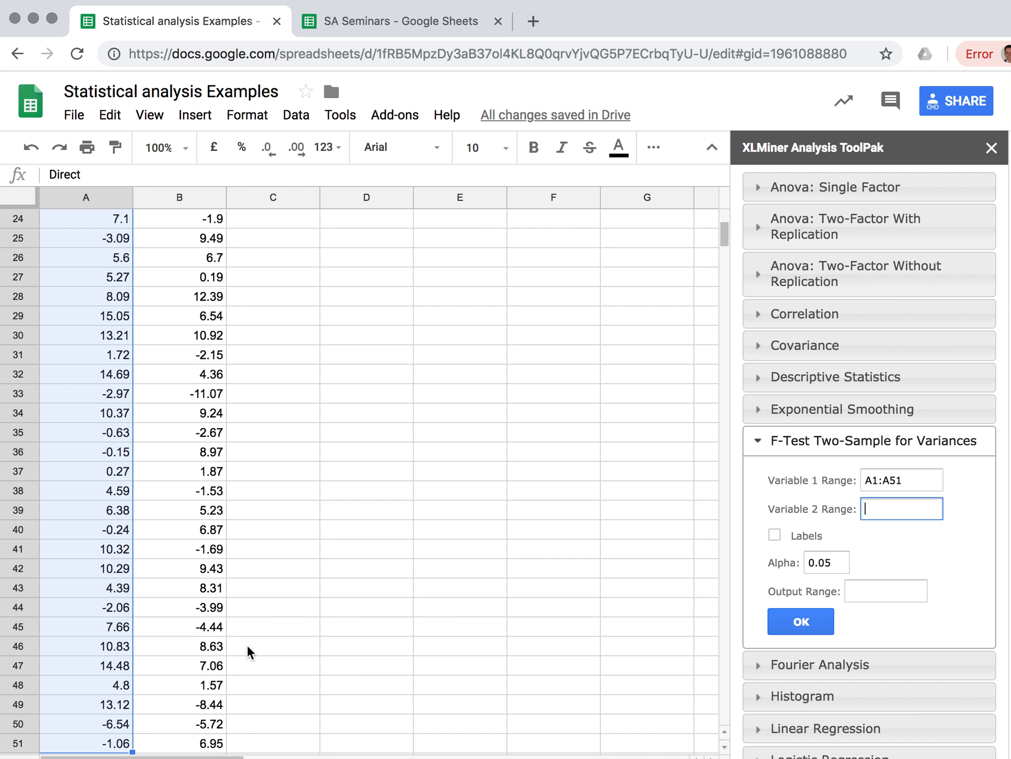
pyautogui.click(175, 745)
pyautogui.press('super+shift+Up')
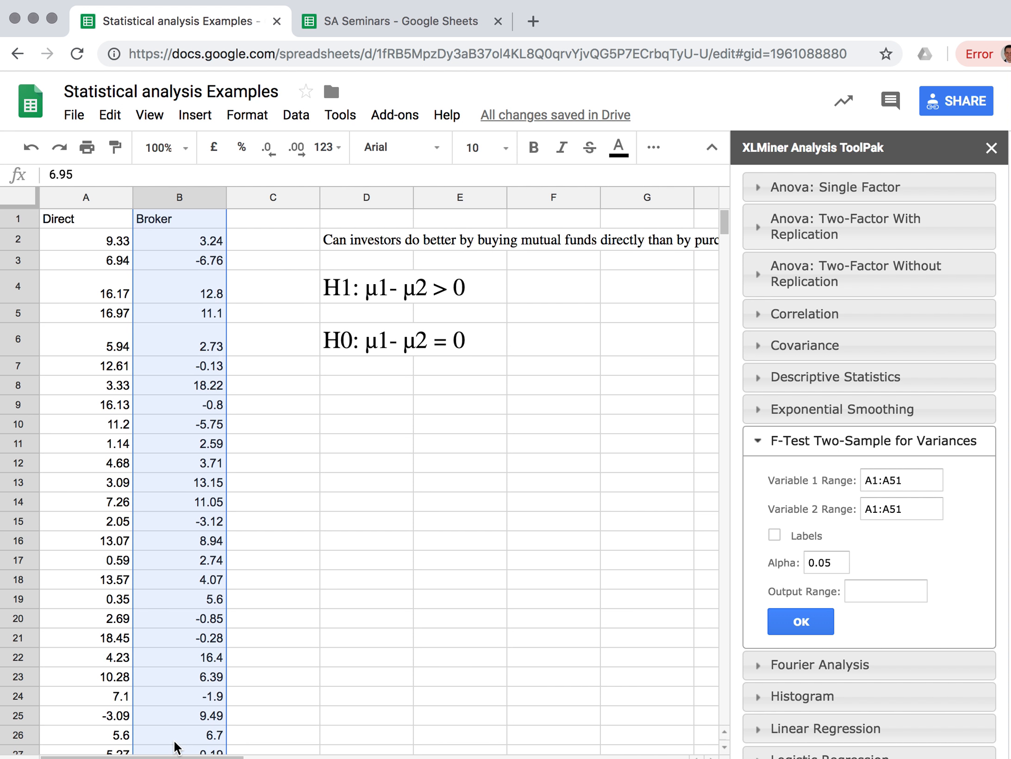
pyautogui.click(914, 506)
pyautogui.click(773, 535)
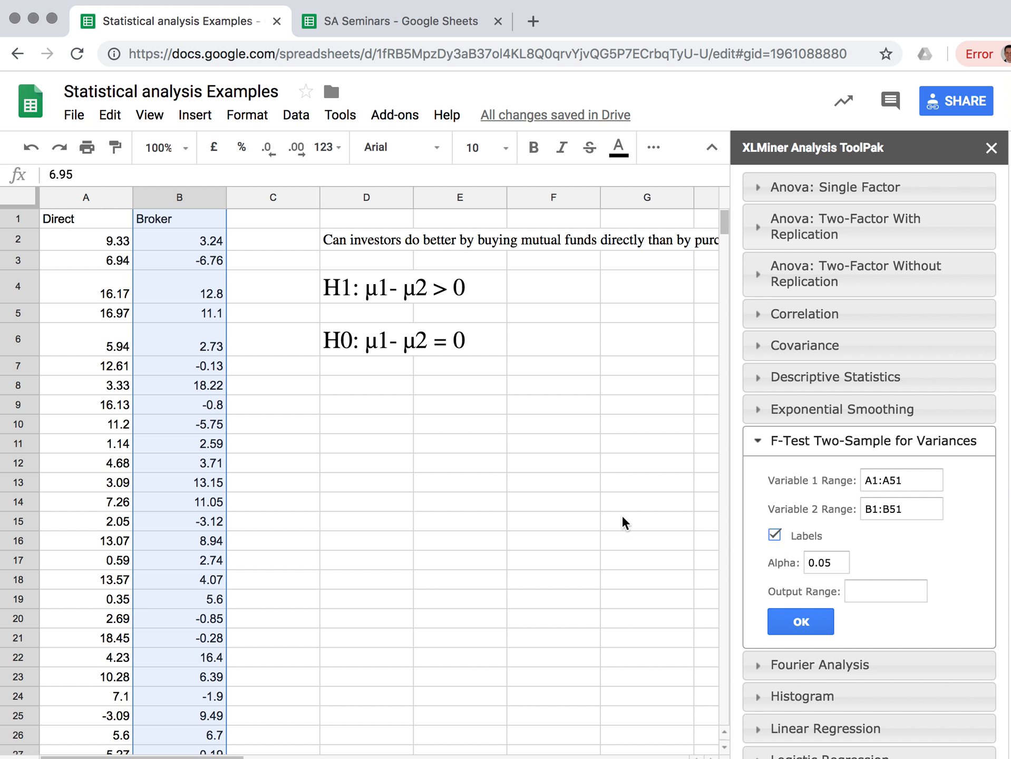
# - Run the F-test with its output range at D8 and inspect the one-tail p-value
pyautogui.click(376, 383)
pyautogui.click(863, 594)
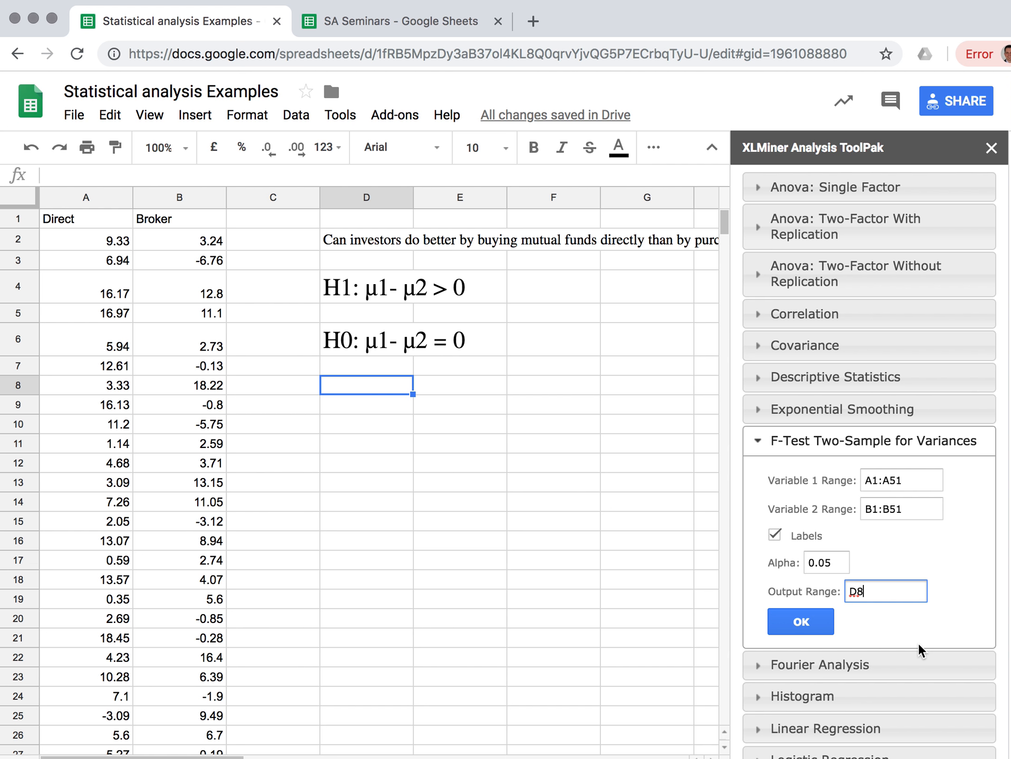
pyautogui.click(814, 626)
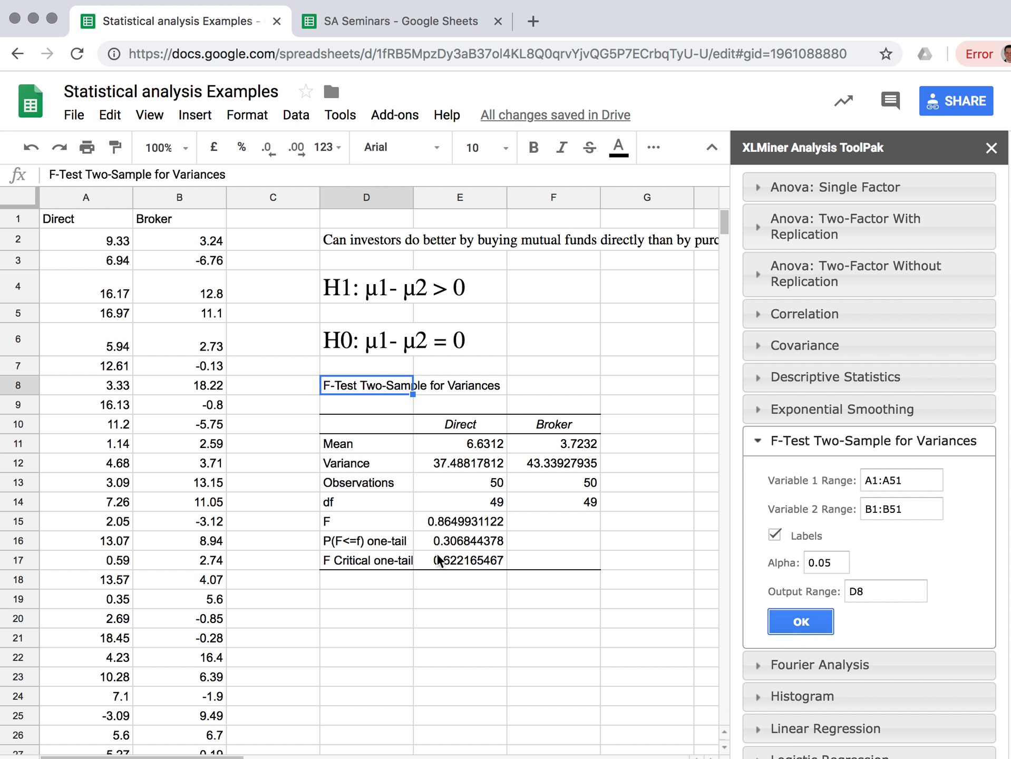
pyautogui.click(449, 543)
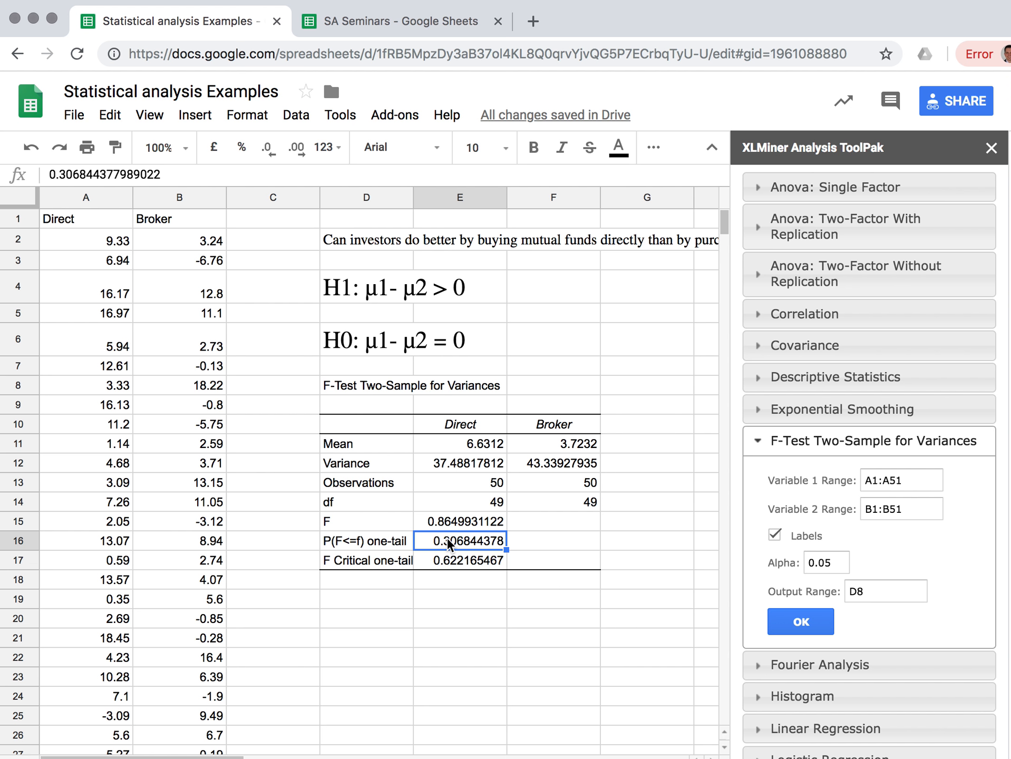
pyautogui.click(531, 601)
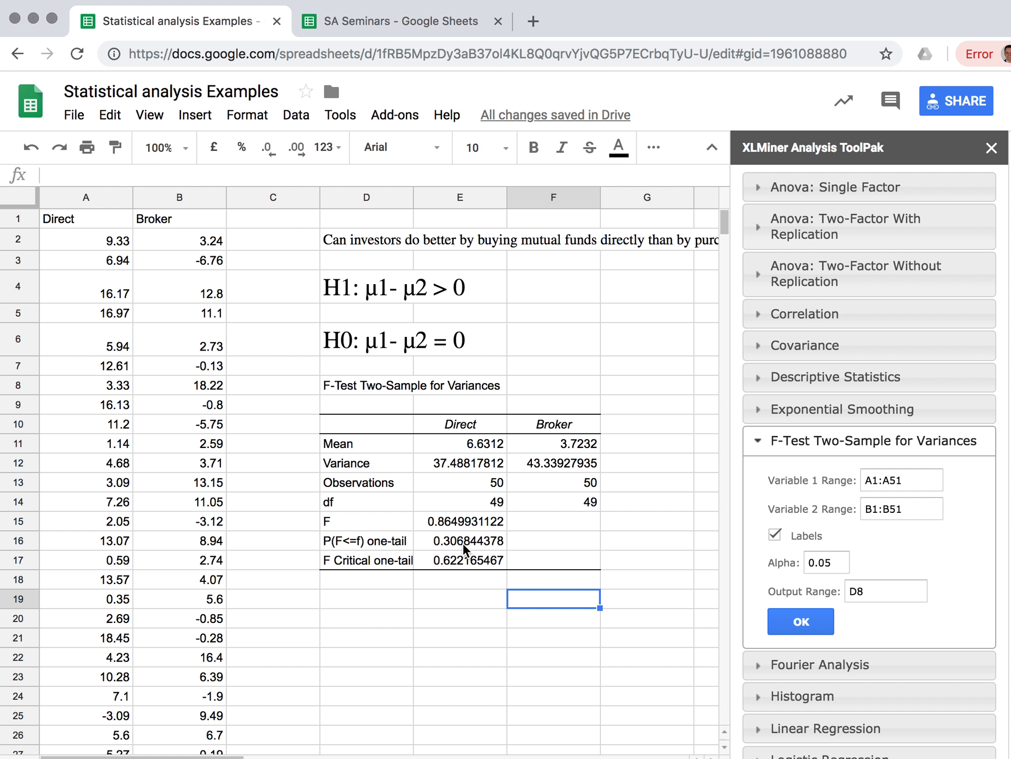
# - Open the t-Test: Two-Sample Assuming Equal Variances and set its Variable 1 range to the Direct data, A1:A51
pyautogui.scroll(-5, 820, 556)
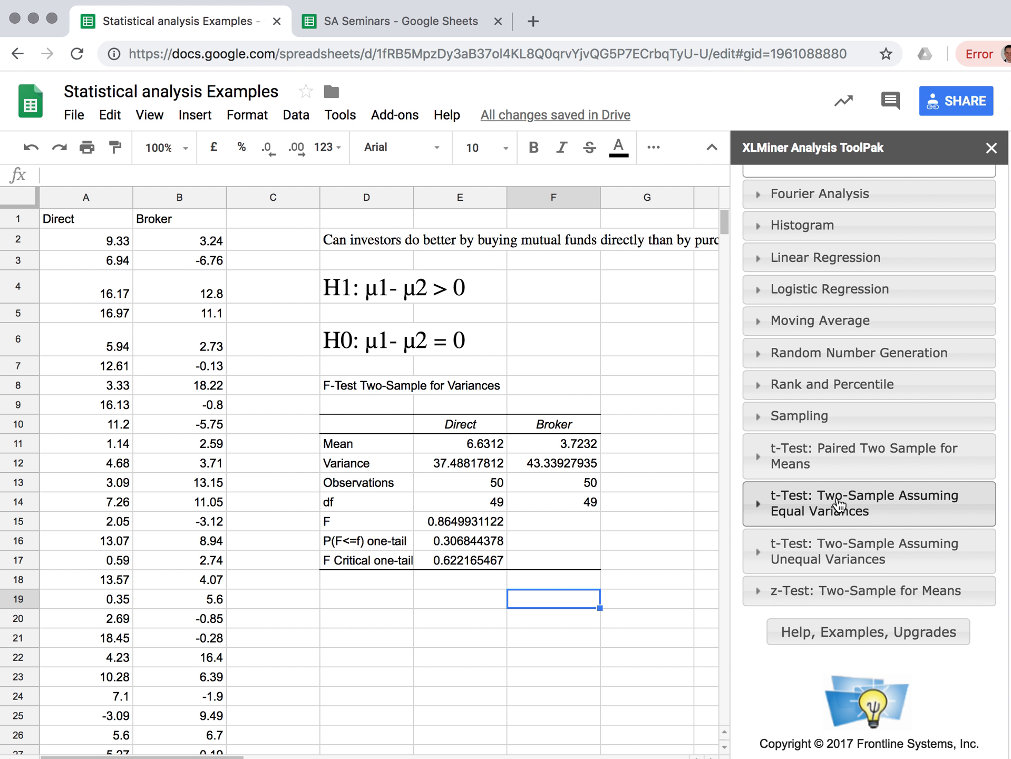
pyautogui.click(785, 507)
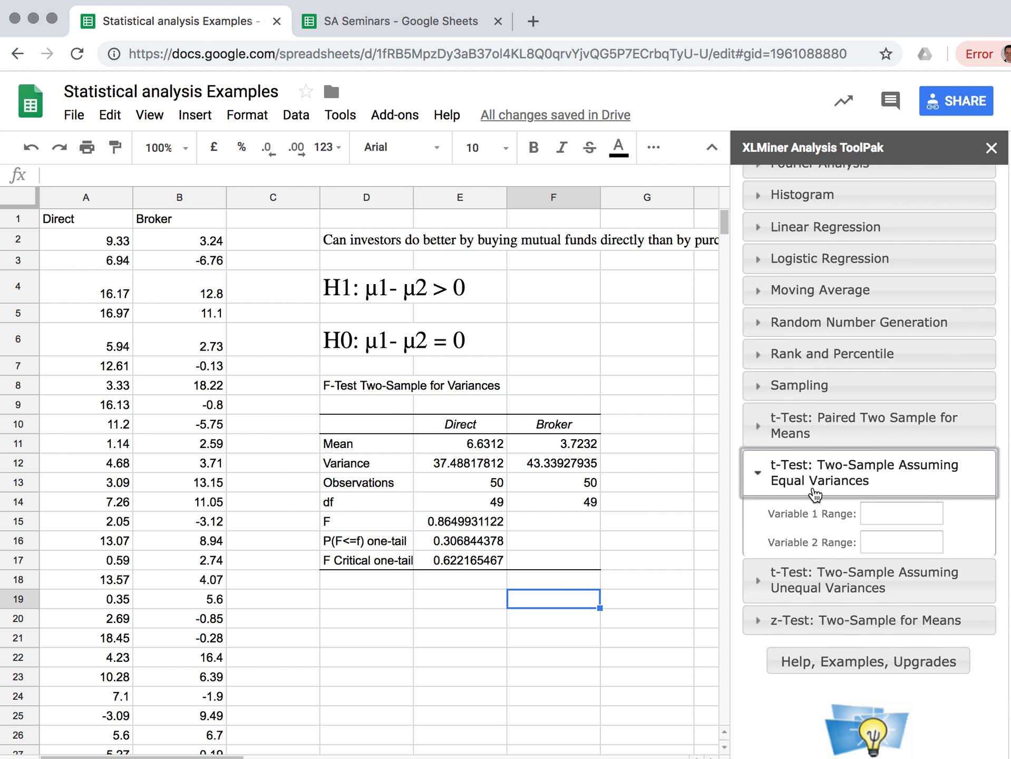
pyautogui.click(352, 620)
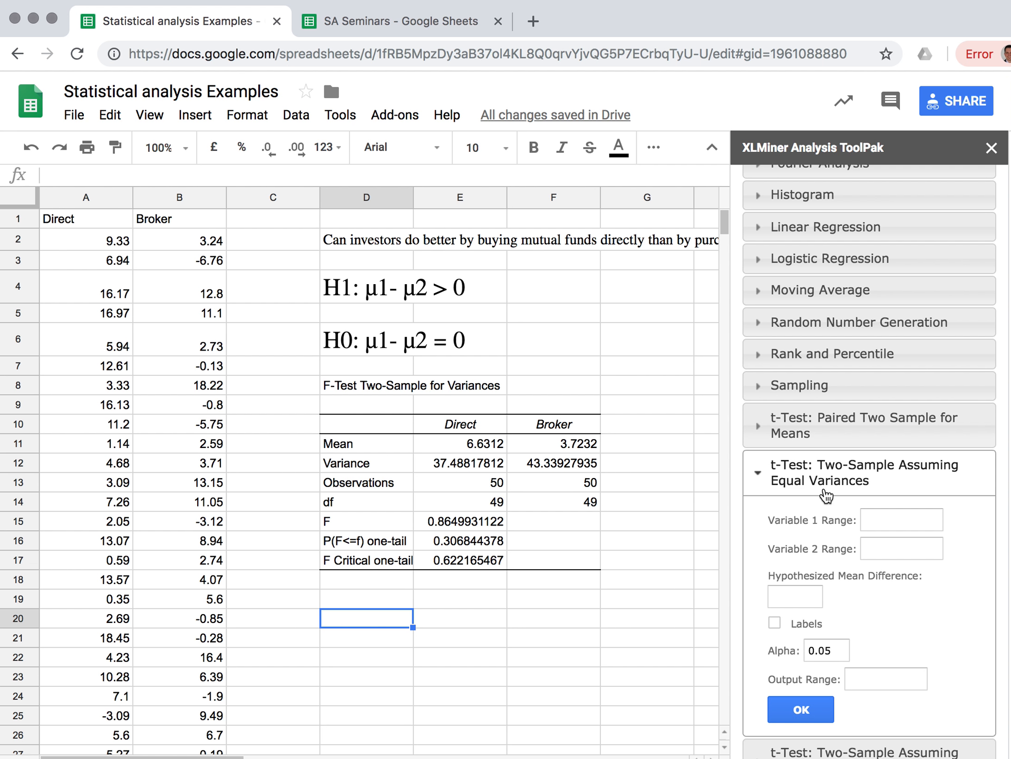
pyautogui.scroll(-3, 825, 495)
pyautogui.click(79, 216)
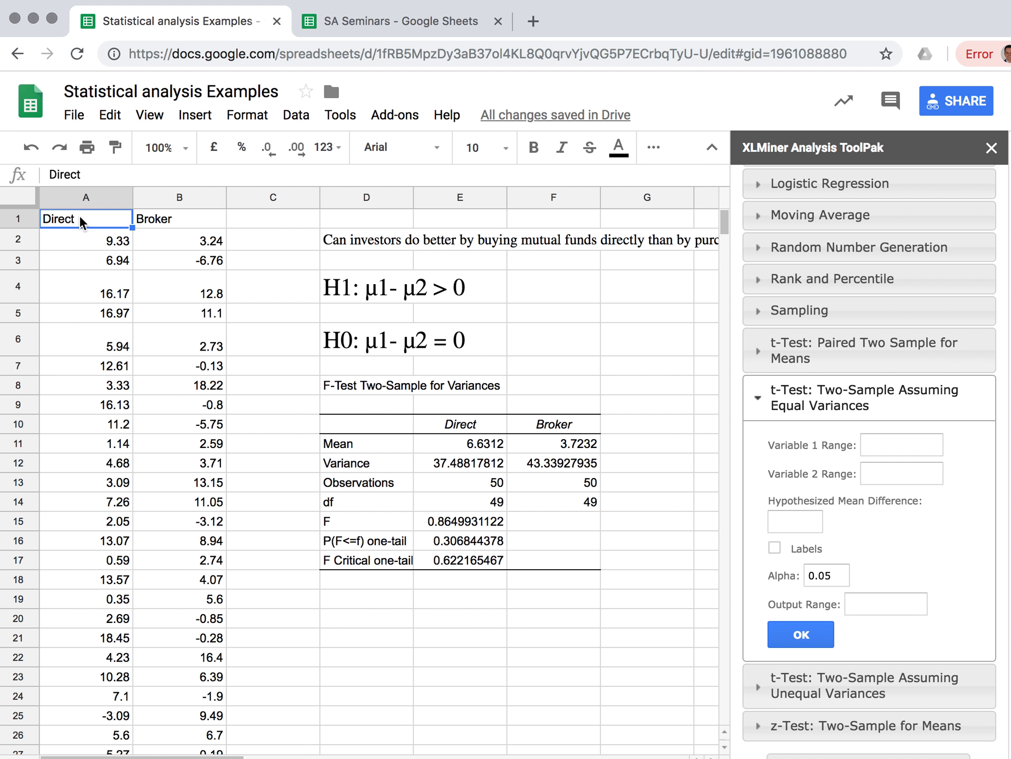
pyautogui.press('super+shift+Down')
pyautogui.click(888, 452)
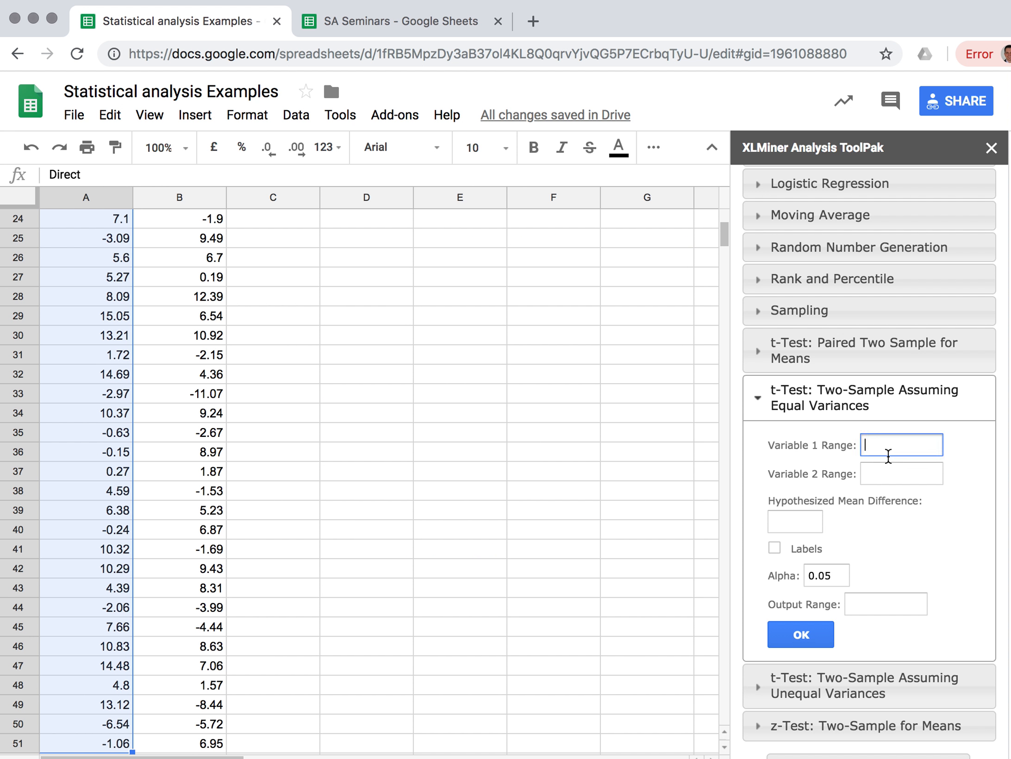
# - Set the t-test's Variable 2 range to the Broker data, B1:B51, and turn on Labels
pyautogui.click(215, 741)
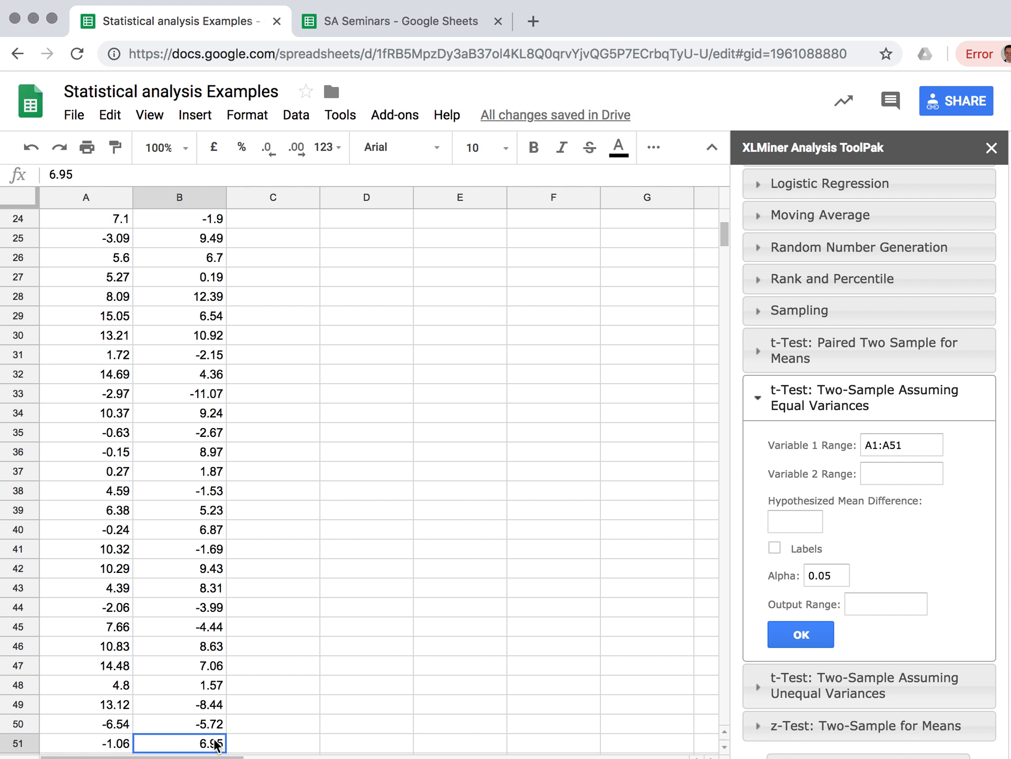
pyautogui.press('super+shift+Up')
pyautogui.click(929, 472)
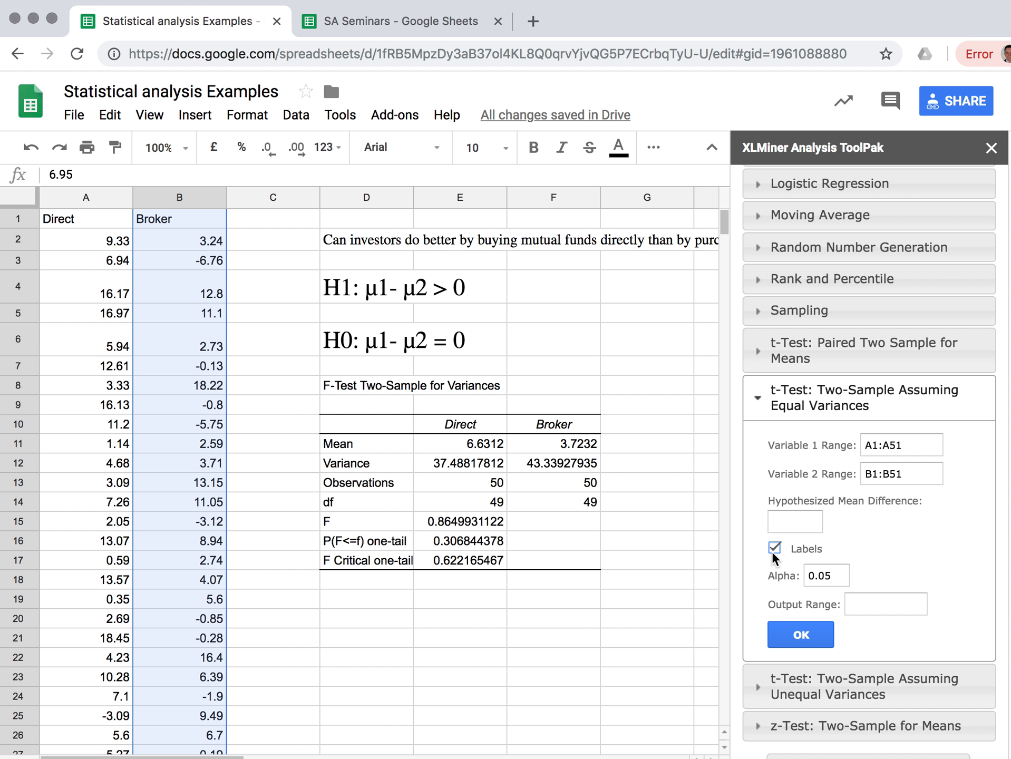
# - Set the t-test's output range to D20 and run the test
pyautogui.click(365, 618)
pyautogui.click(871, 601)
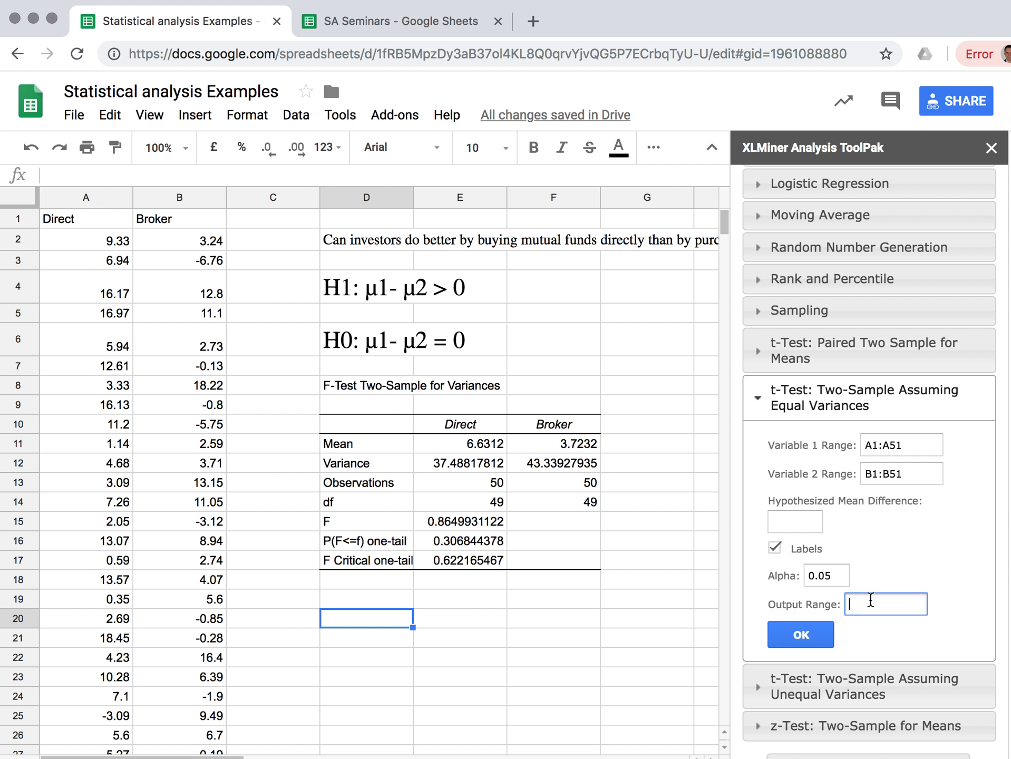
pyautogui.click(791, 638)
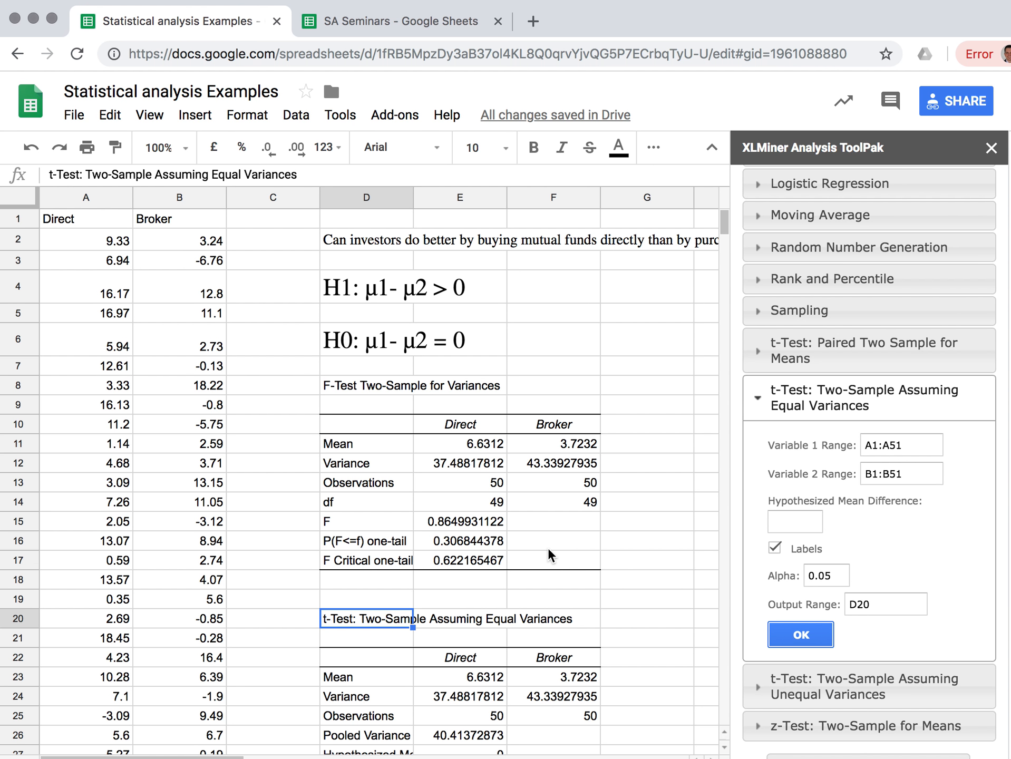
# - Examine the t-test results, comparing the means, variances, observations and pooled variance of the Direct and Broker samples
pyautogui.scroll(-5, 548, 551)
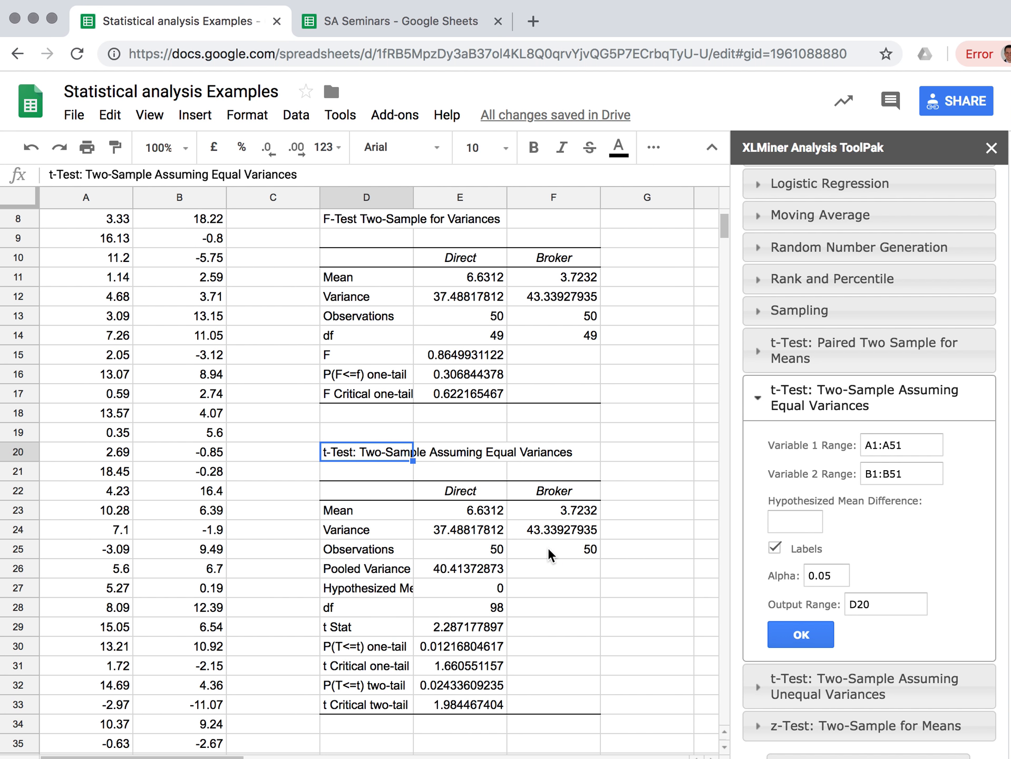
pyautogui.click(482, 514)
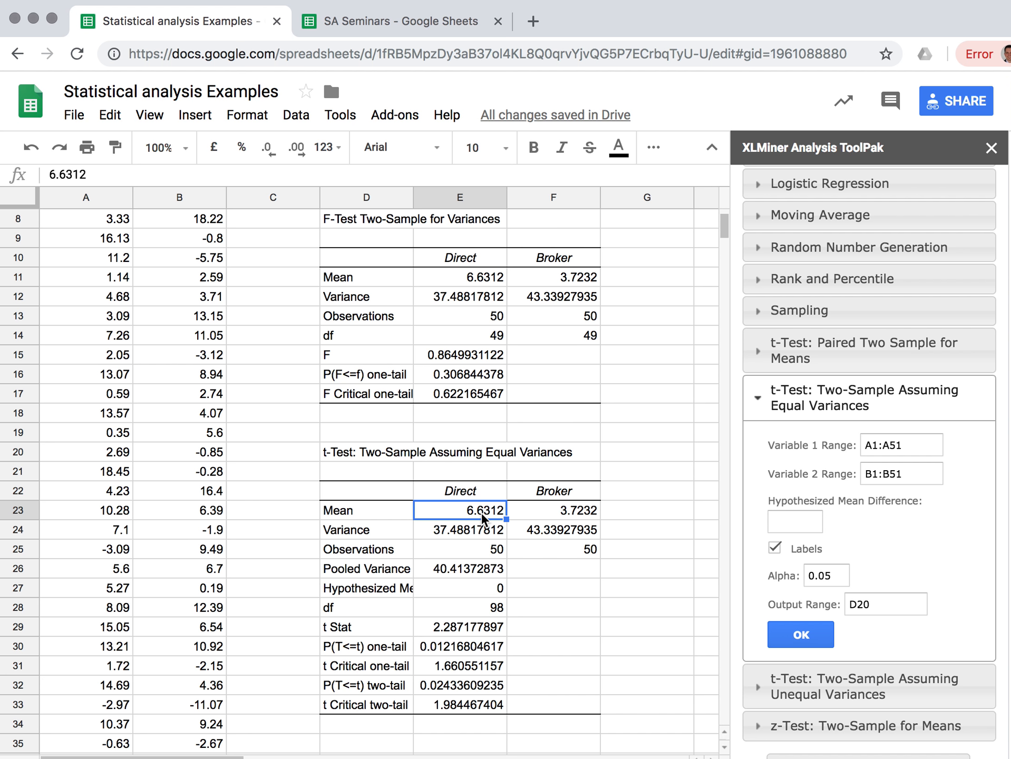
pyautogui.click(547, 514)
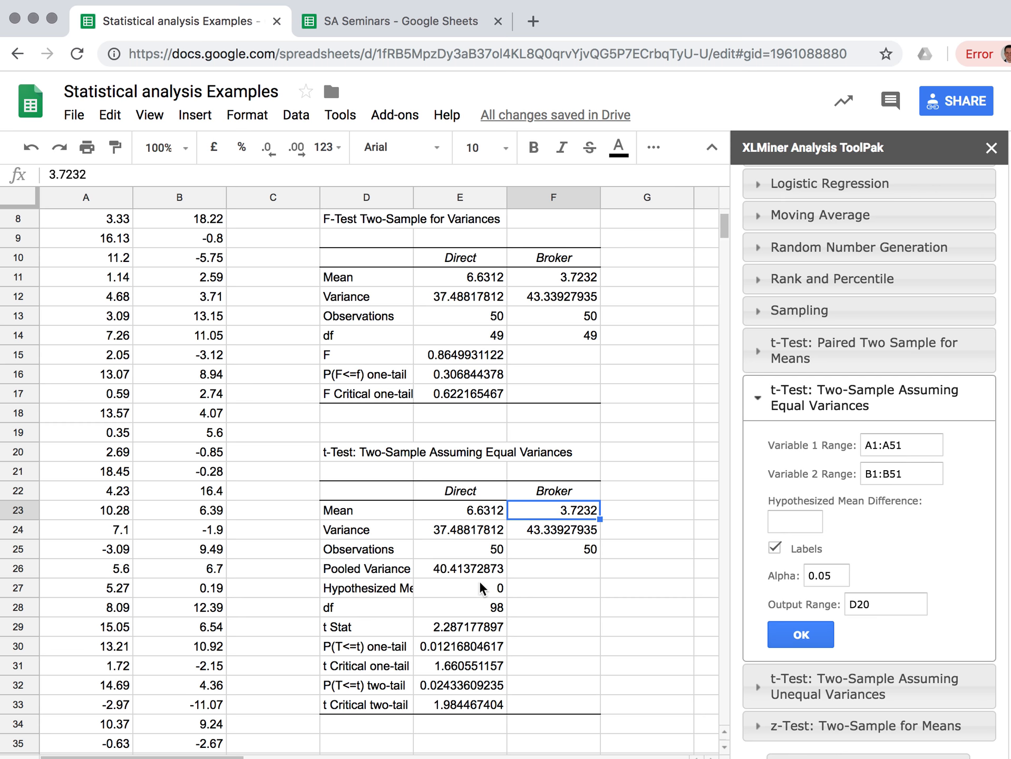
pyautogui.click(469, 568)
pyautogui.moveTo(462, 533); pyautogui.dragTo(555, 529)
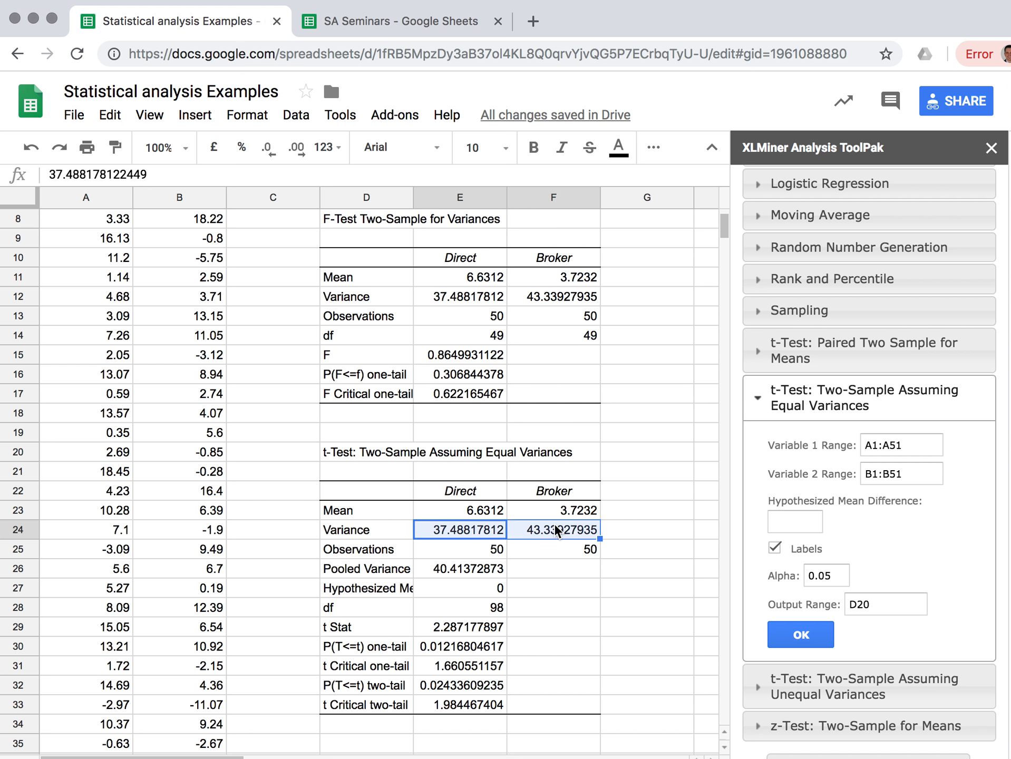
pyautogui.click(501, 548)
pyautogui.click(522, 548)
pyautogui.moveTo(490, 529); pyautogui.dragTo(527, 532)
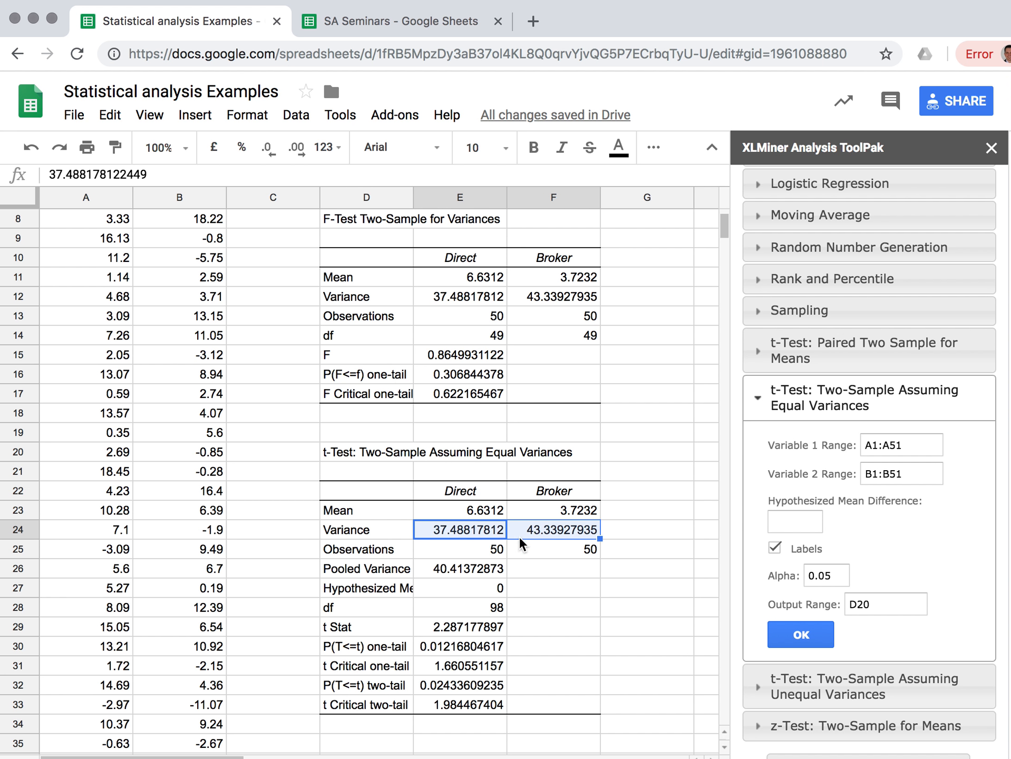
# - Examine the t-test's pooled variance, degrees of freedom, the observations of both samples, and the t Stat
pyautogui.click(487, 571)
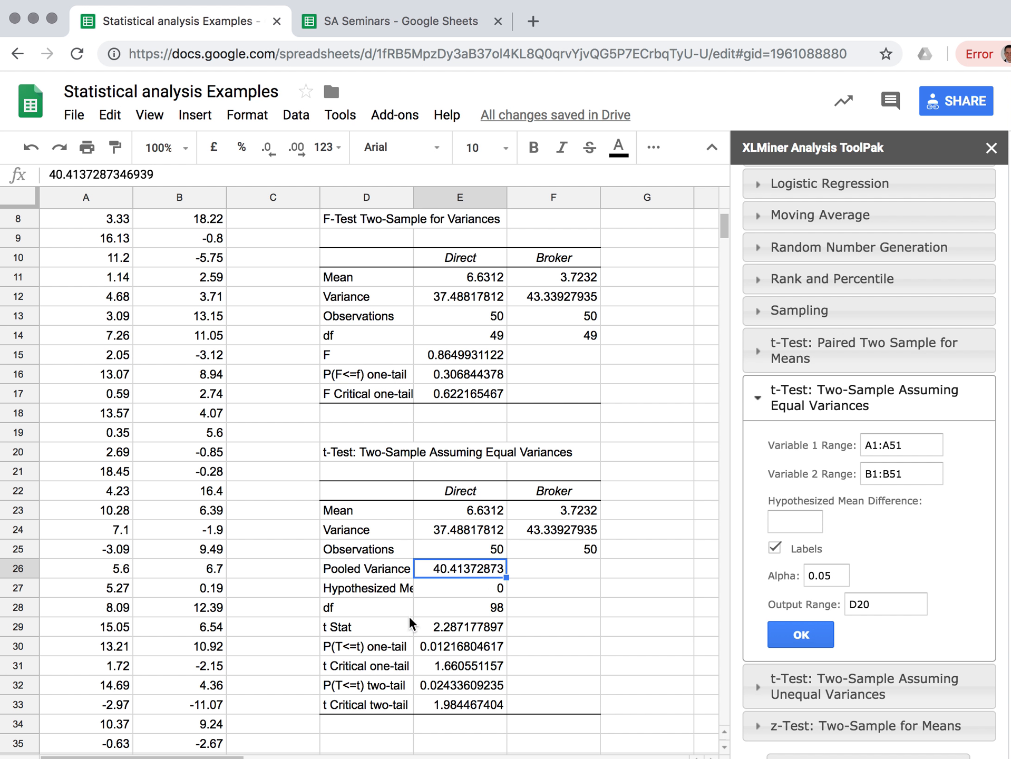
pyautogui.click(455, 609)
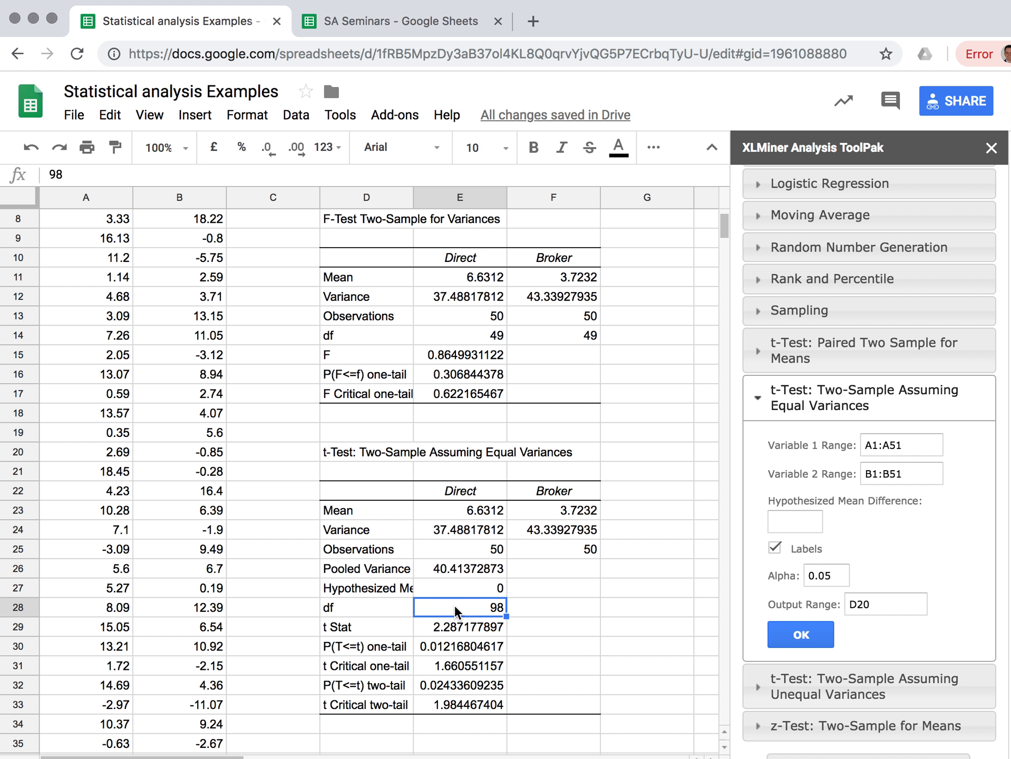
pyautogui.click(491, 551)
pyautogui.moveTo(576, 541); pyautogui.dragTo(482, 544)
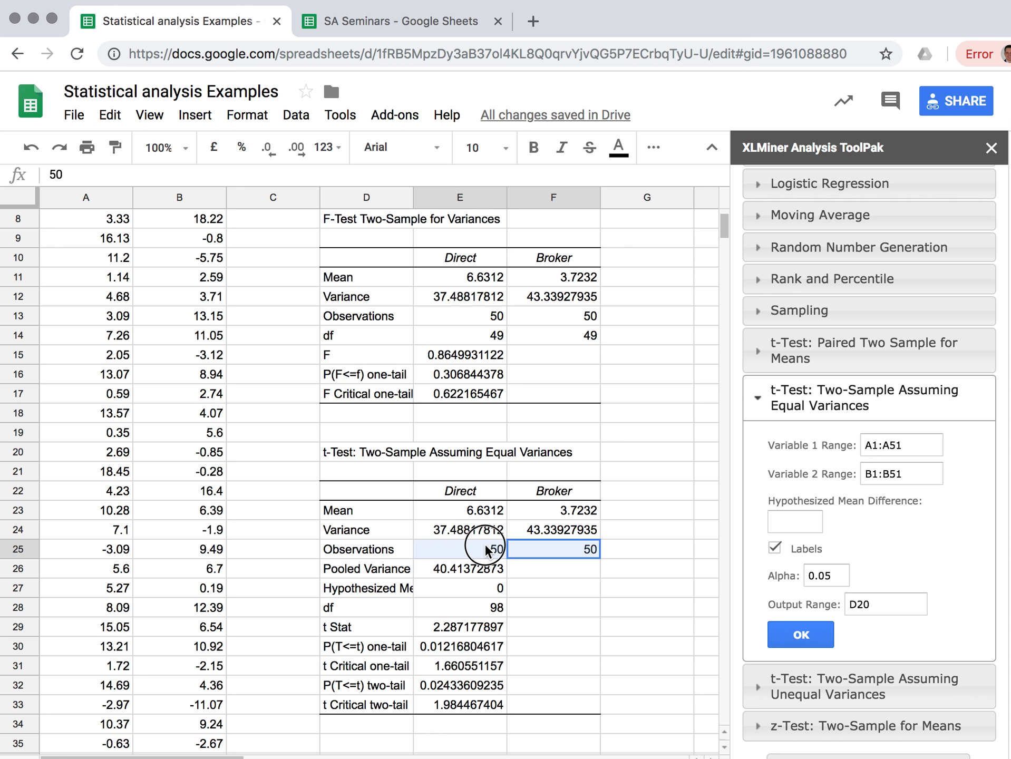
pyautogui.click(476, 611)
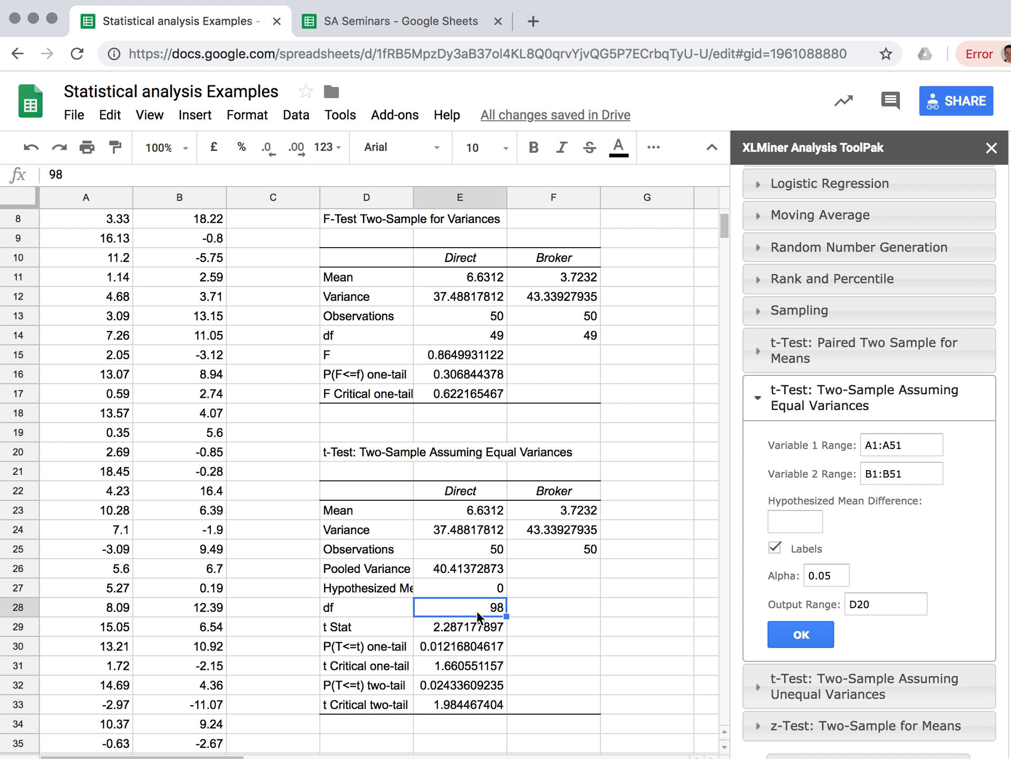
pyautogui.click(475, 628)
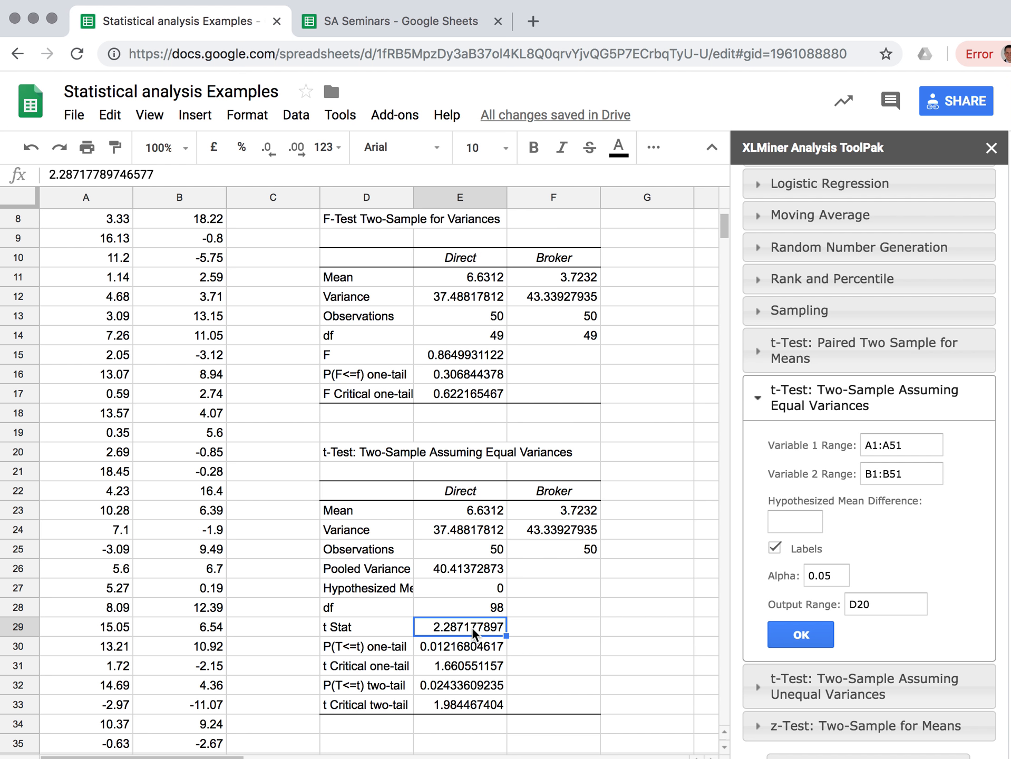
# - Enter the note "<0.05" in F30 beside the t-test's one-tail P value
pyautogui.click(457, 653)
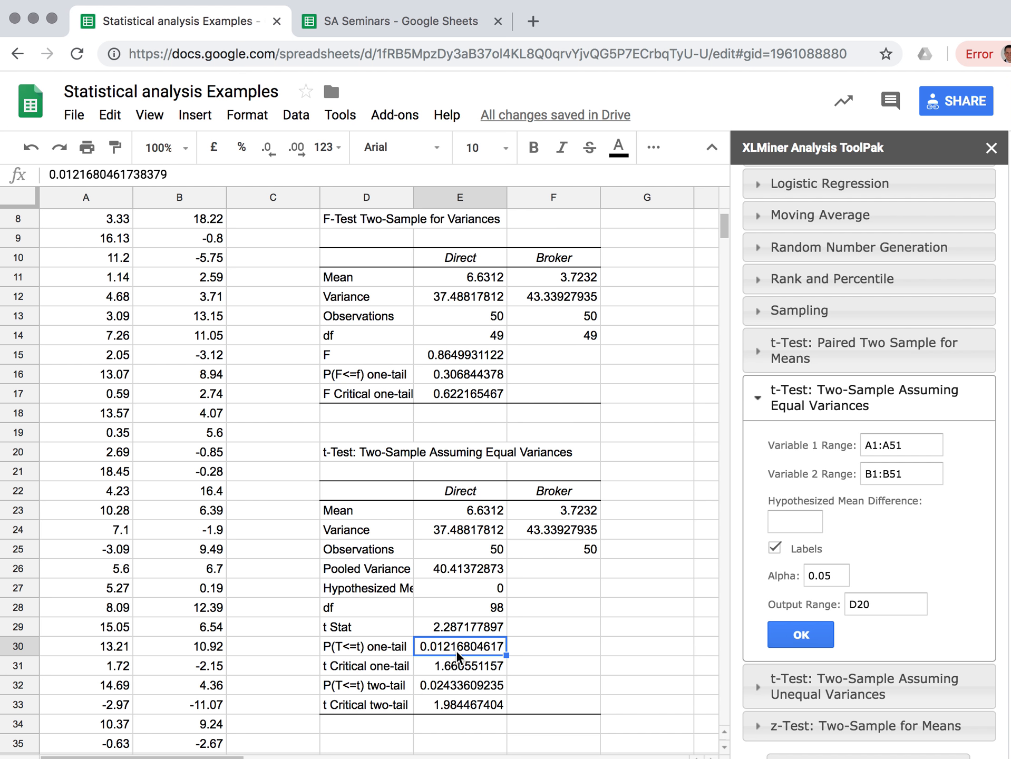
pyautogui.press('Right')
pyautogui.write('<0.05')
pyautogui.press('Return')
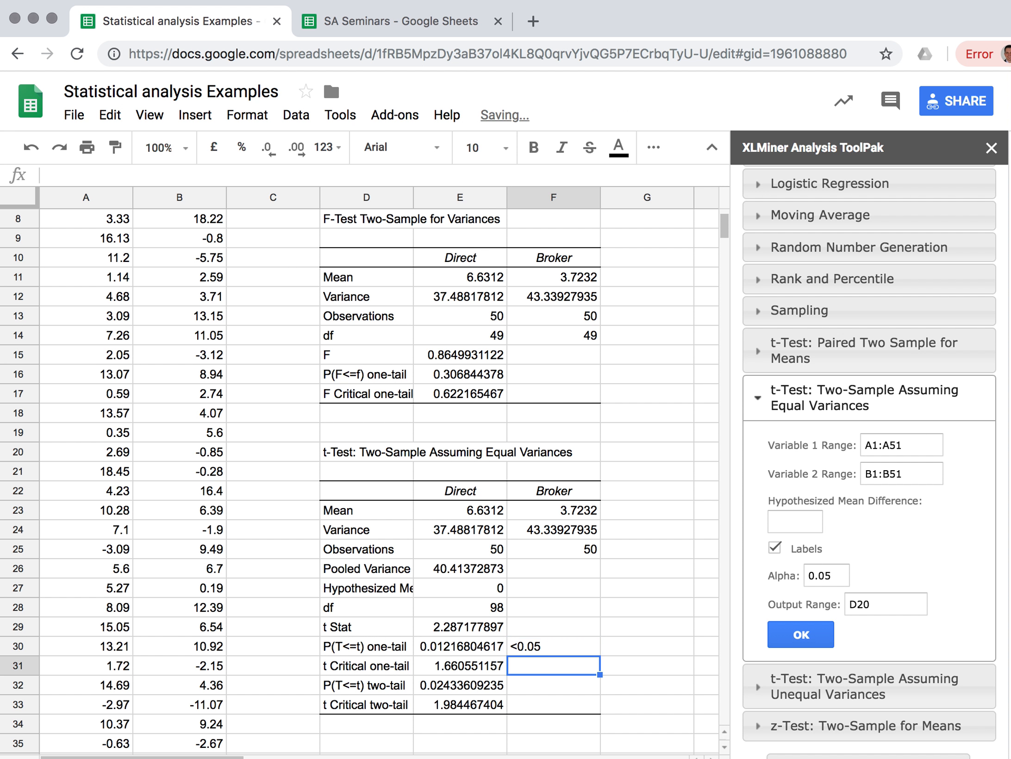